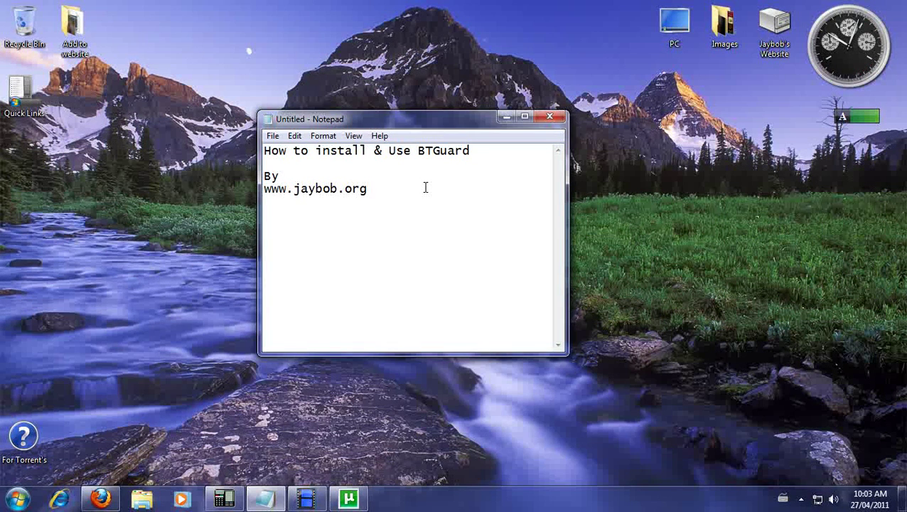
Switch from Notepad to Firefox and open the "Mask IP when Downloading" page of the Jaybob website
click(505, 118)
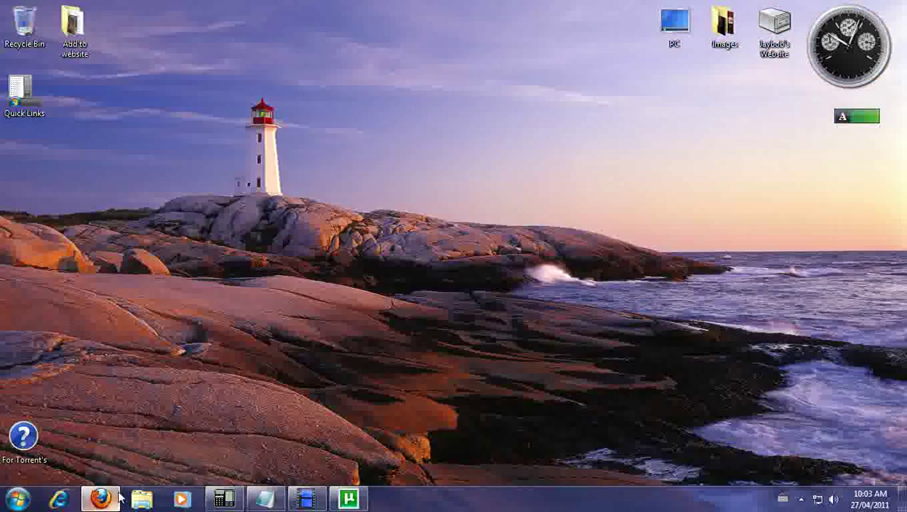
click(102, 498)
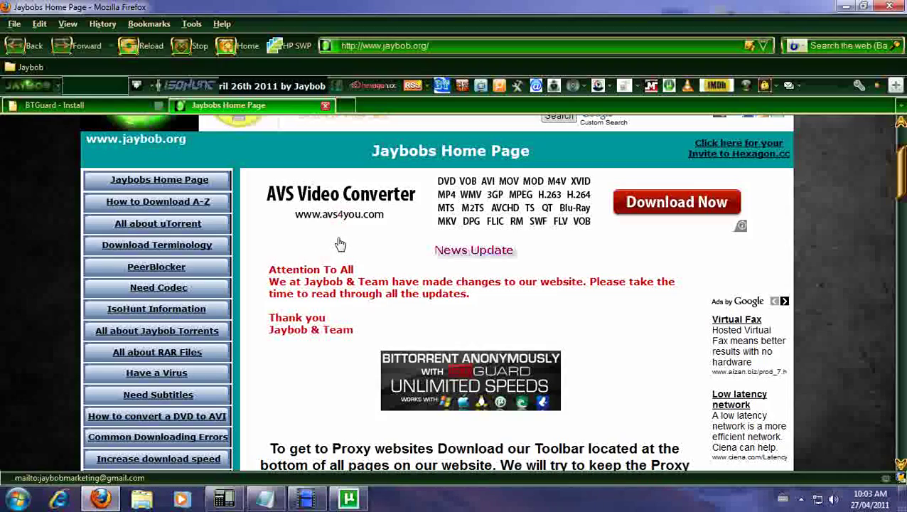
scroll(338, 243, down, 3)
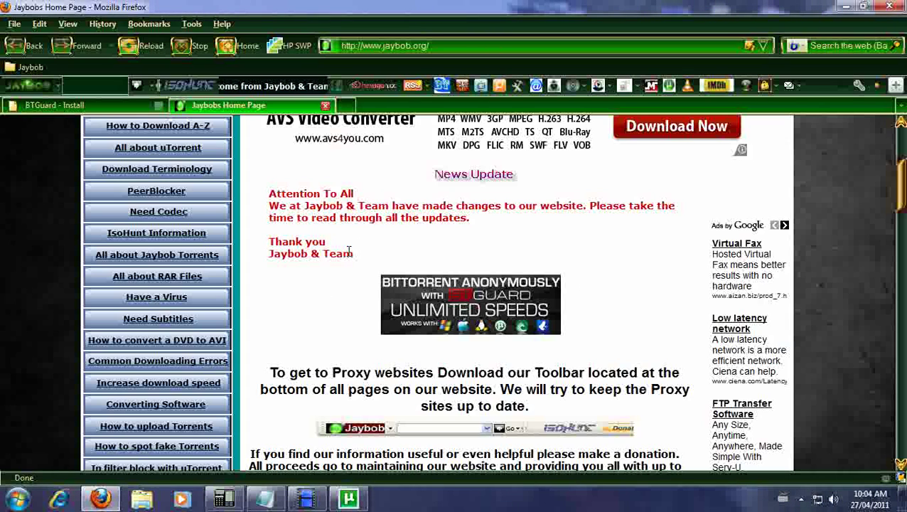
scroll(257, 245, down, 7)
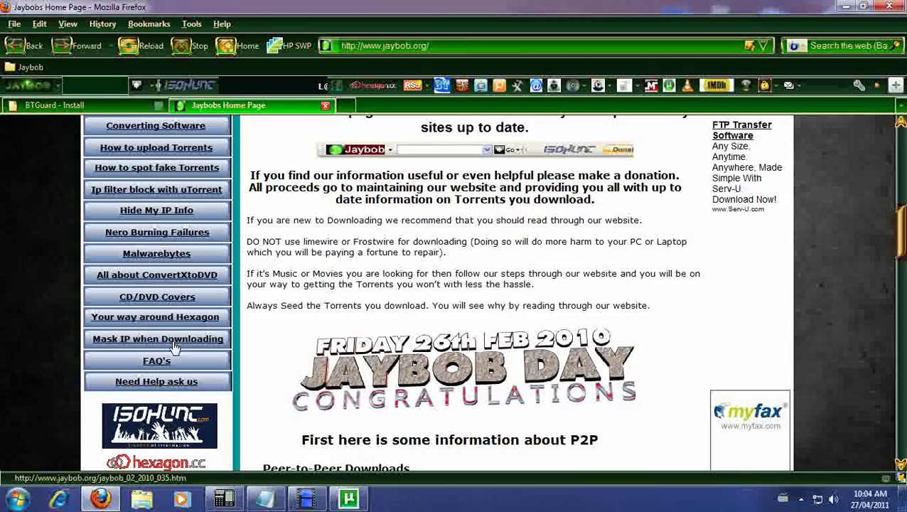
click(175, 346)
Read the BTGuard service description, the diagram comparing traffic with and without BTGuard, and the list of supported systems and clients
scroll(398, 295, down, 2)
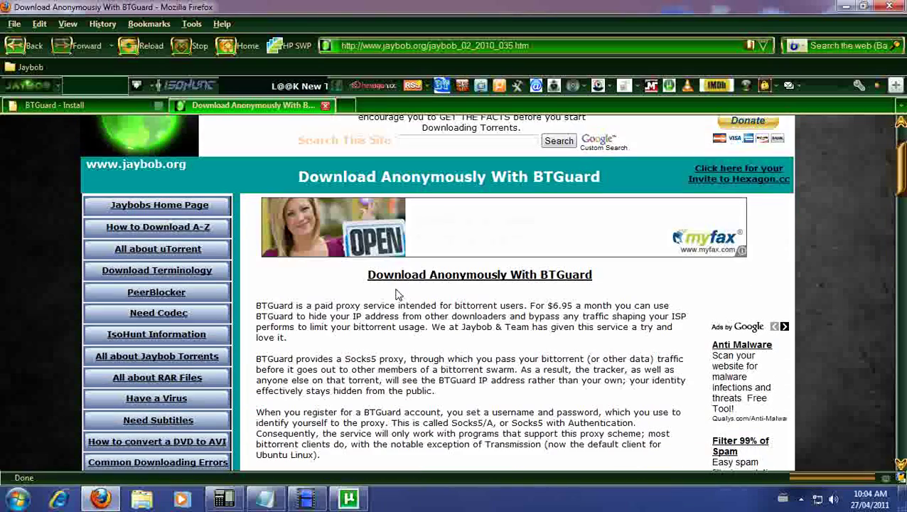
scroll(398, 295, down, 1)
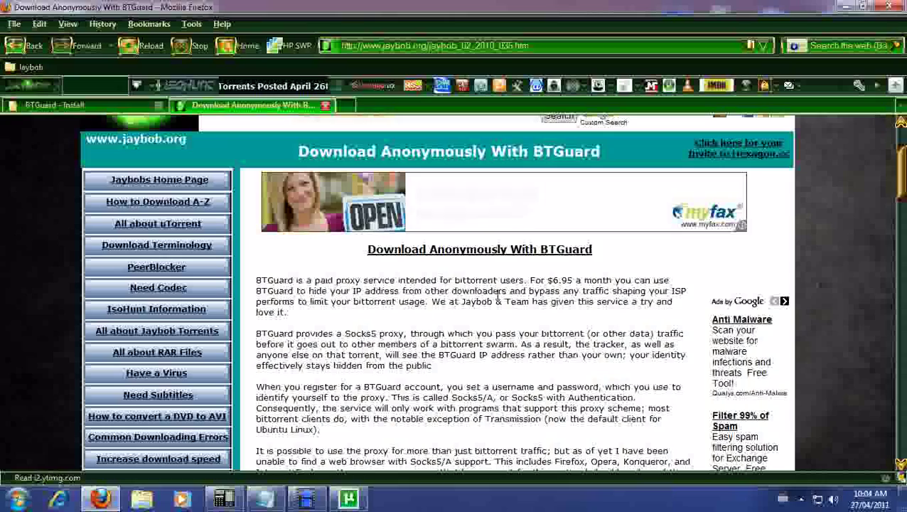
scroll(480, 286, down, 5)
scroll(480, 285, down, 7)
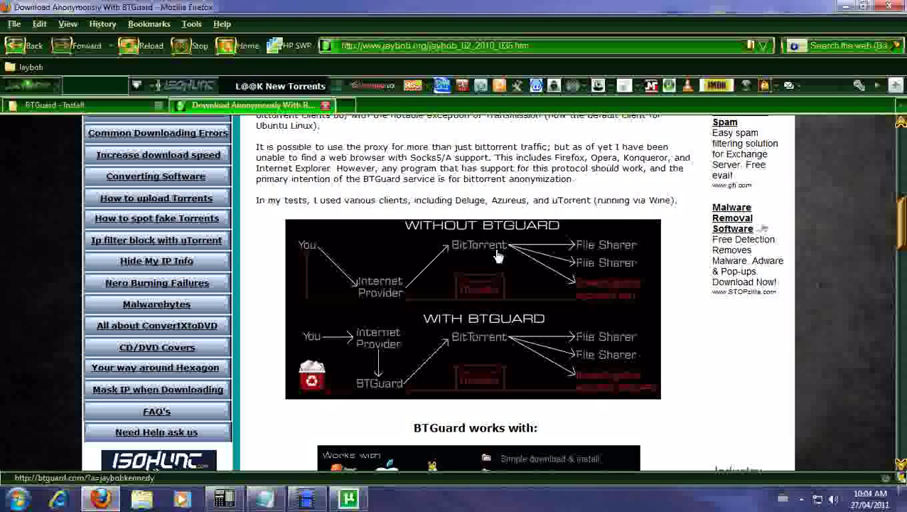
scroll(505, 253, down, 1)
scroll(586, 245, down, 2)
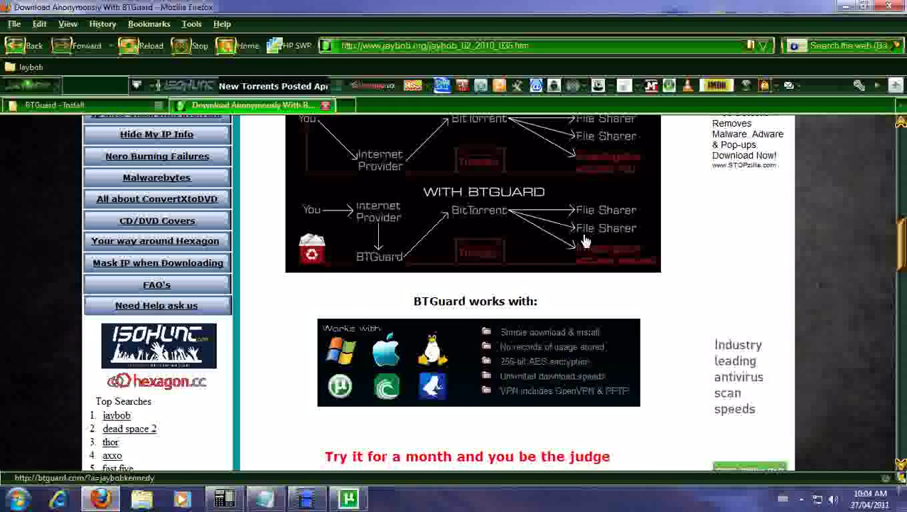
scroll(581, 238, up, 1)
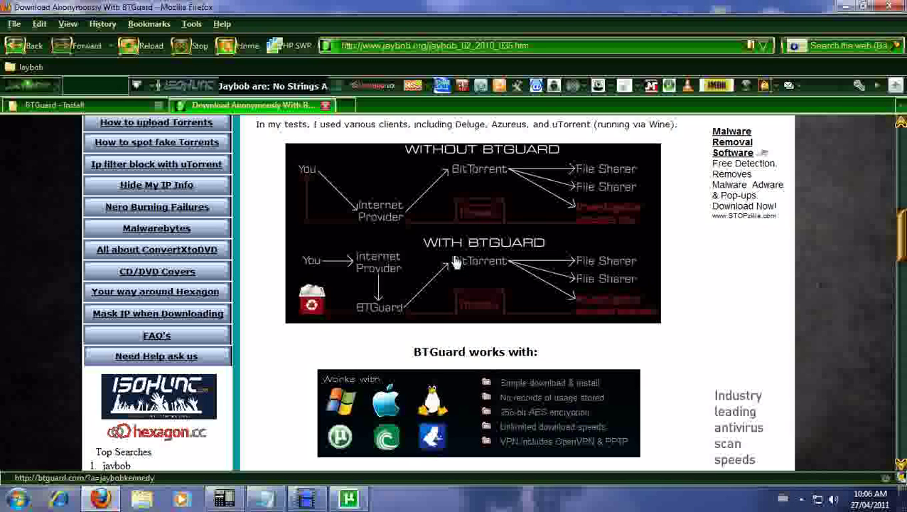
scroll(454, 262, down, 3)
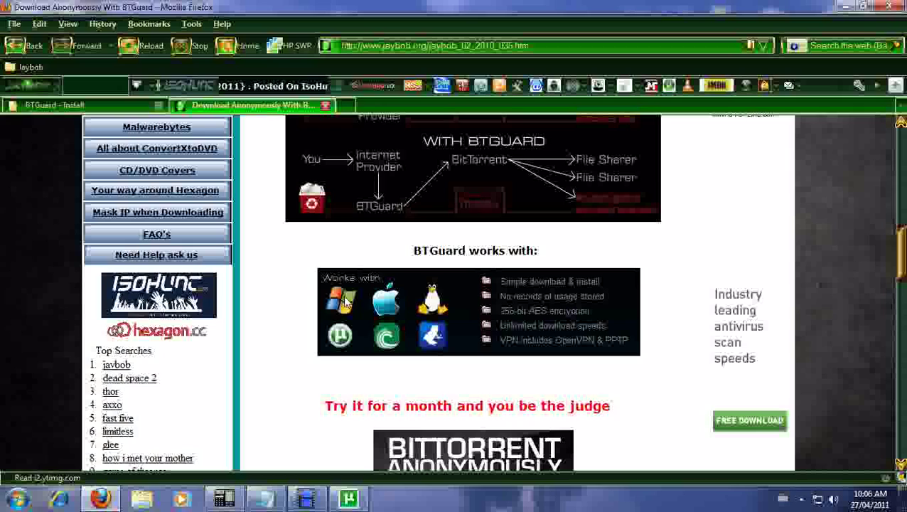
scroll(468, 313, down, 1)
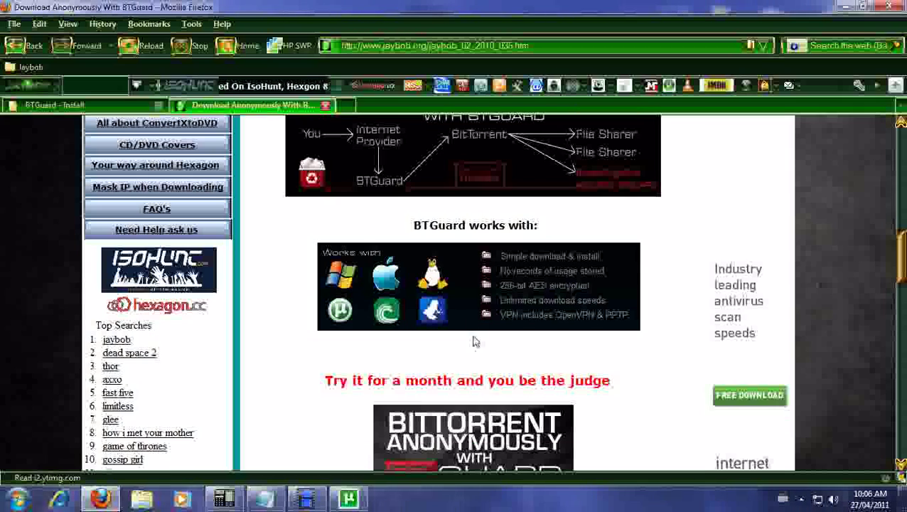
scroll(436, 352, up, 1)
scroll(464, 339, up, 3)
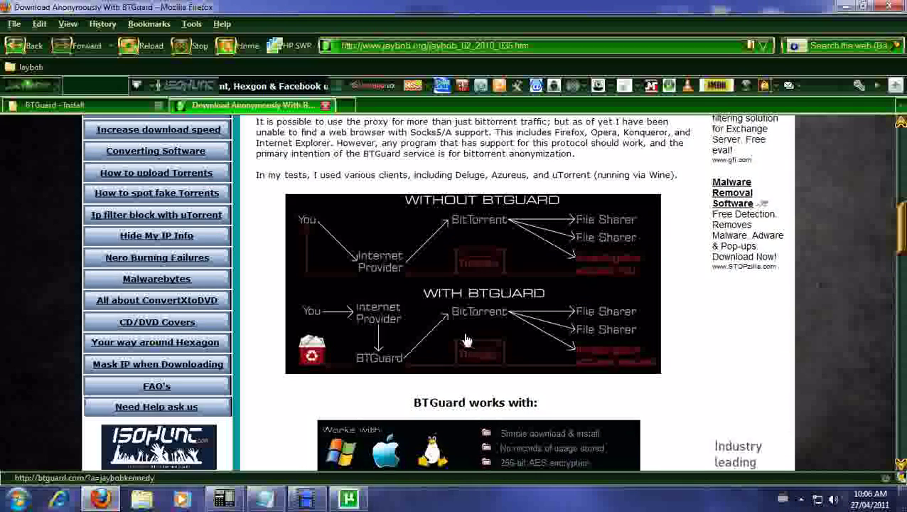
scroll(465, 338, down, 2)
scroll(346, 417, down, 1)
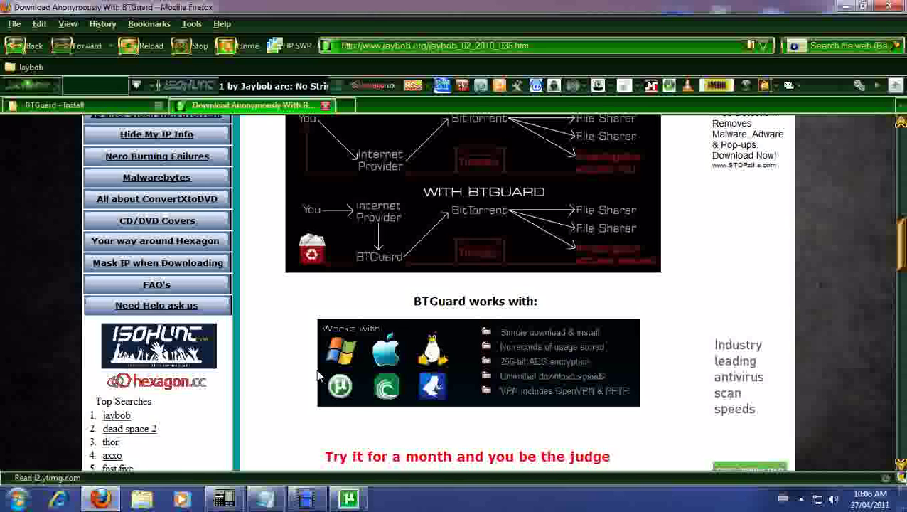
scroll(317, 371, up, 3)
scroll(317, 370, down, 5)
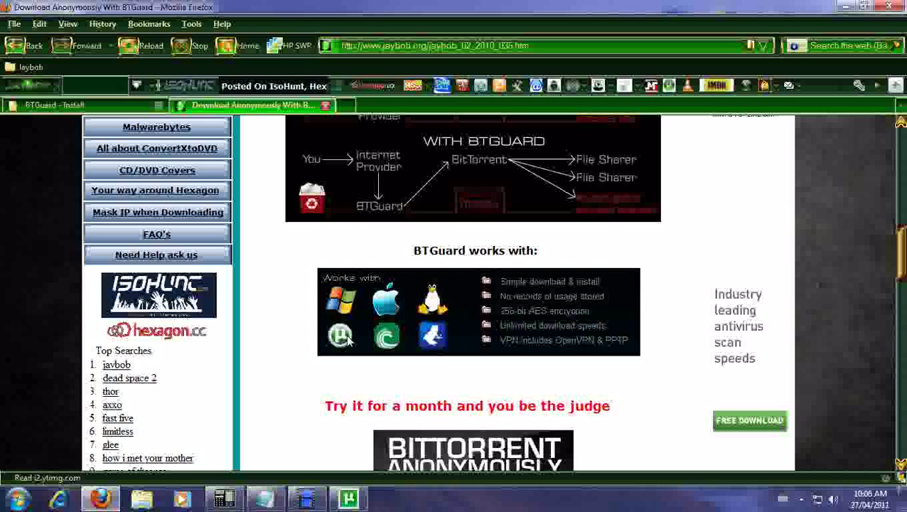
scroll(402, 299, down, 2)
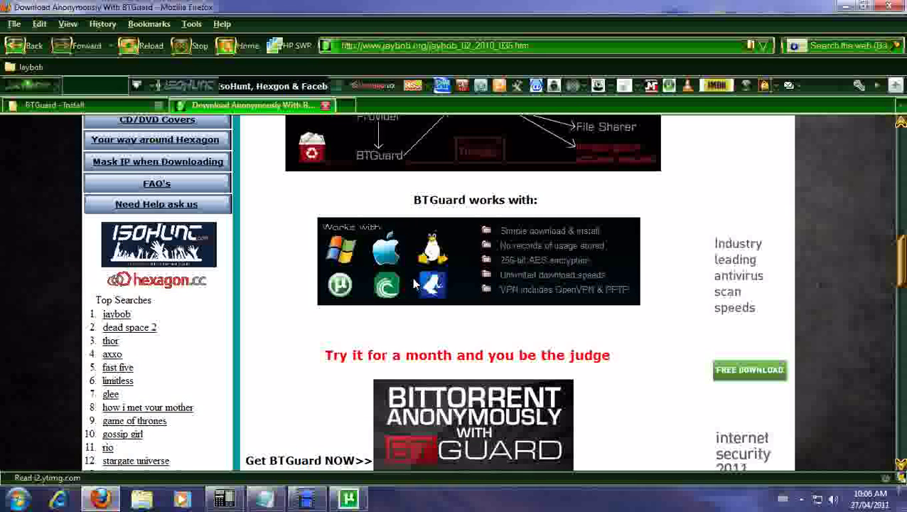
scroll(405, 280, down, 3)
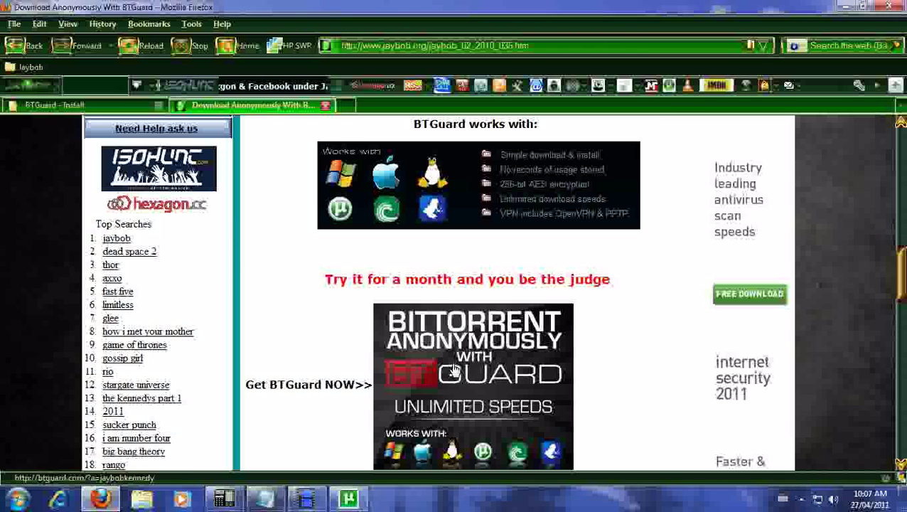
Review the BTGuard article again from its heading down to the "Get BTGuard NOW" banner
scroll(458, 305, up, 15)
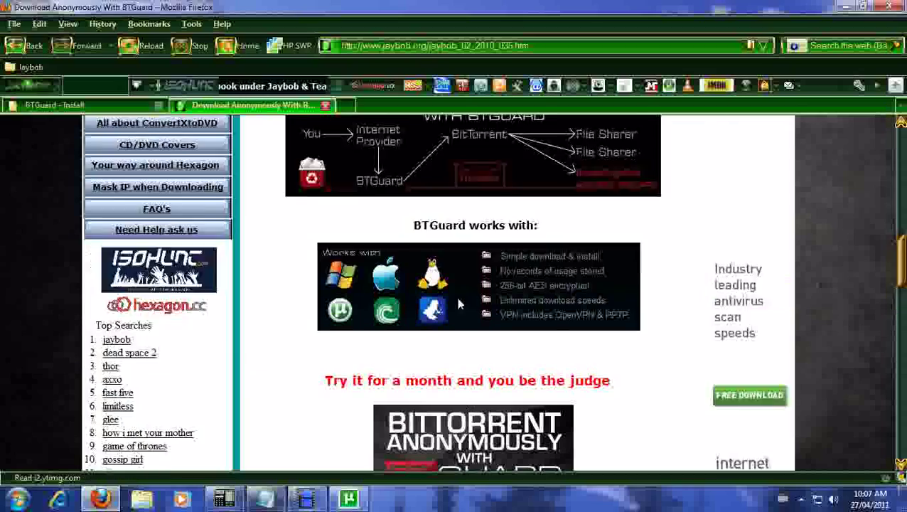
scroll(460, 305, up, 15)
scroll(465, 306, down, 4)
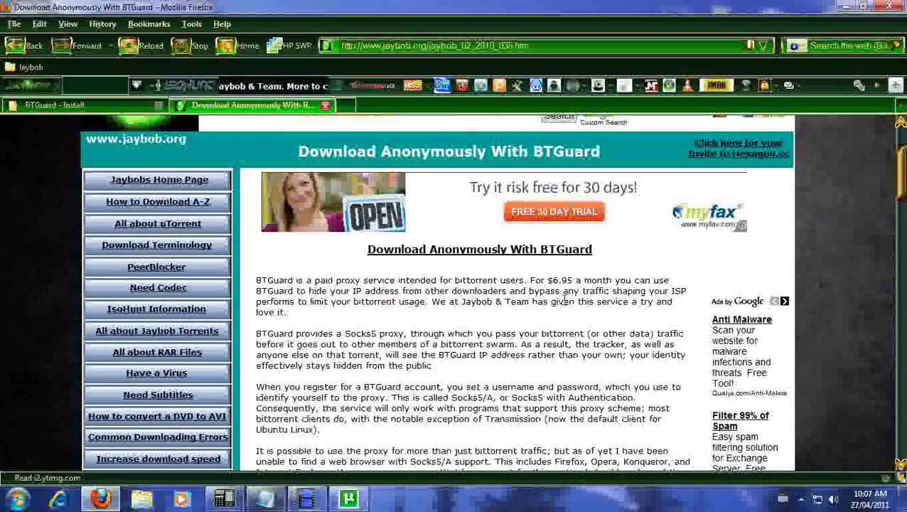
scroll(527, 316, down, 3)
scroll(523, 317, down, 2)
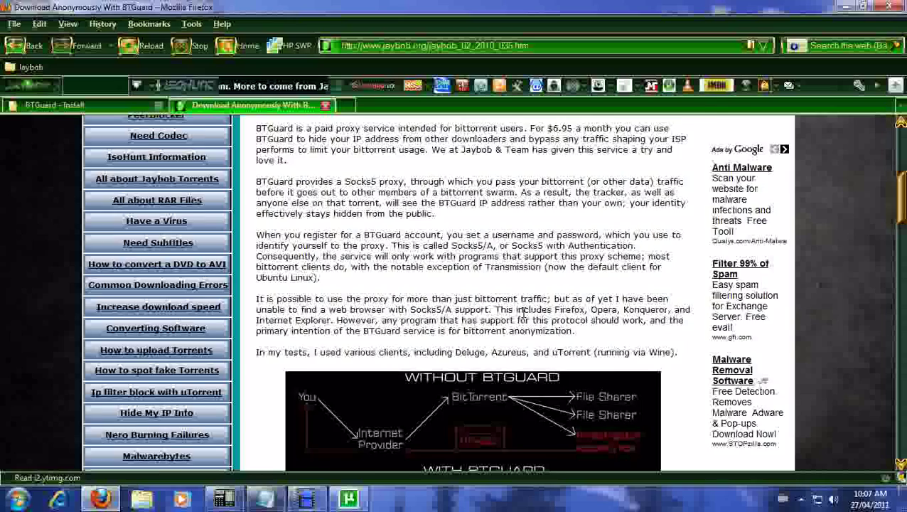
scroll(524, 316, down, 6)
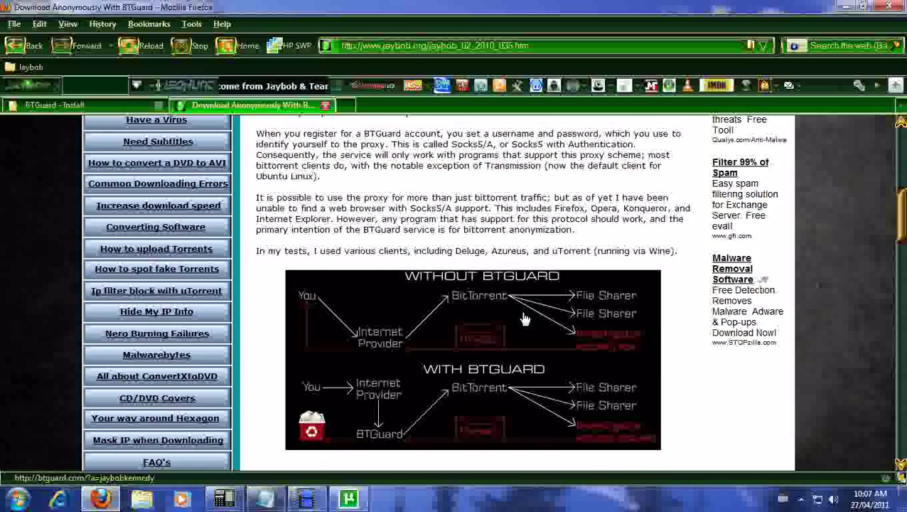
scroll(523, 317, down, 2)
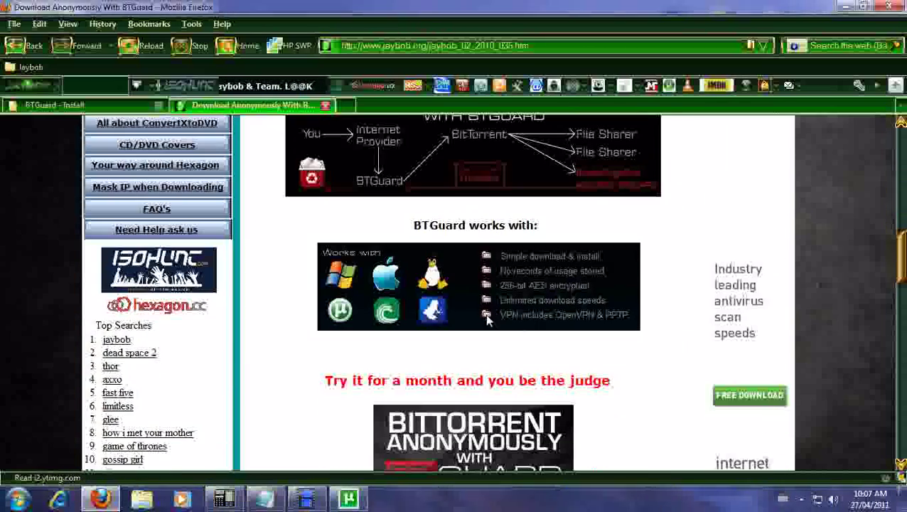
scroll(479, 327, up, 2)
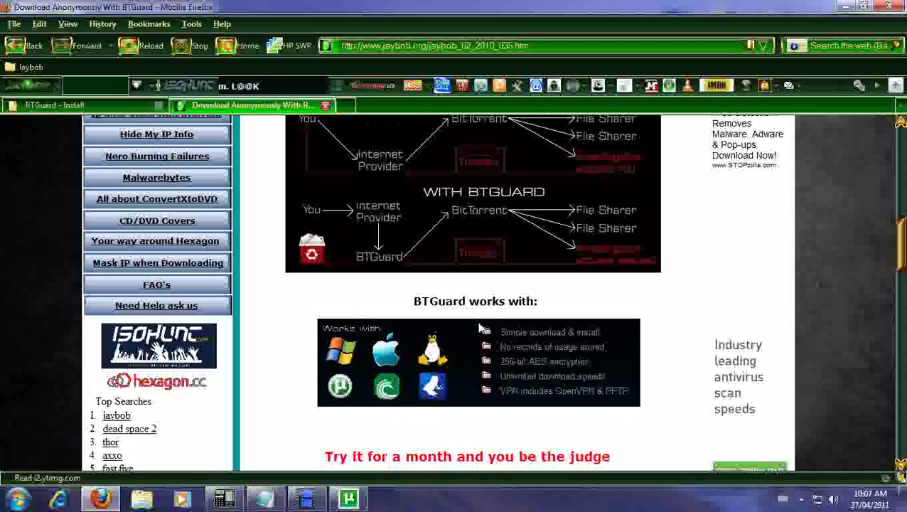
scroll(479, 327, down, 2)
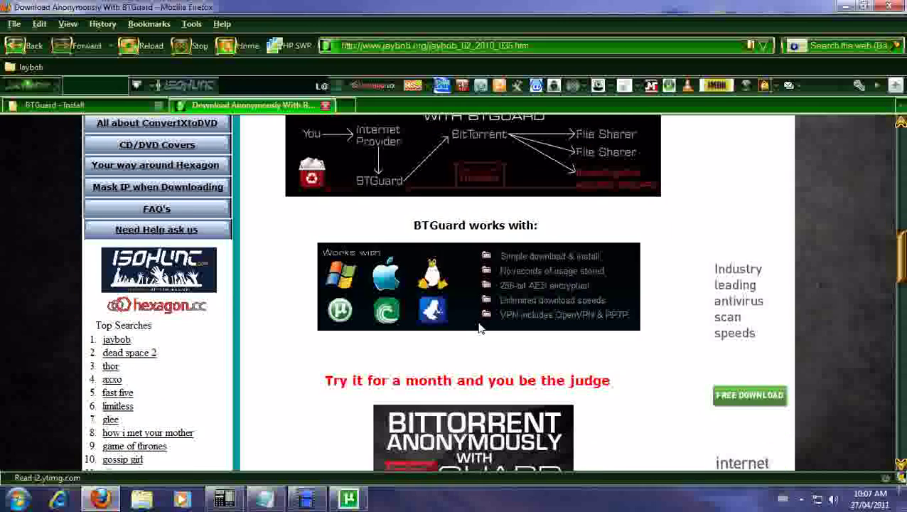
scroll(480, 327, up, 7)
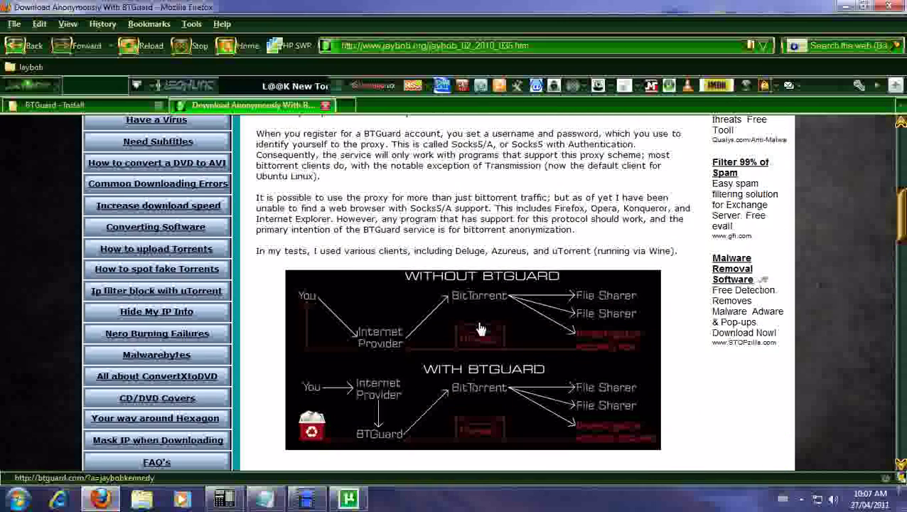
scroll(480, 329, up, 2)
scroll(480, 327, down, 10)
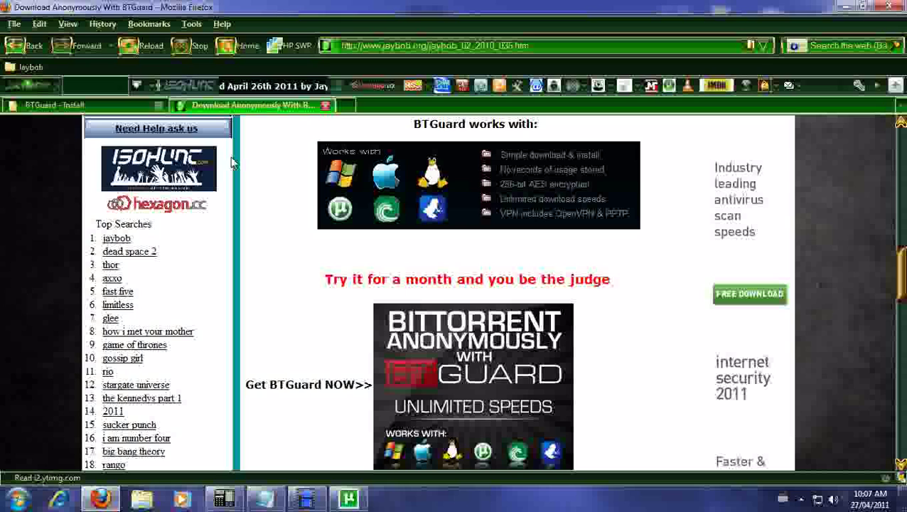
Show the already open BTGuard Install page and examine its Easy Install and Advanced Install options
click(79, 103)
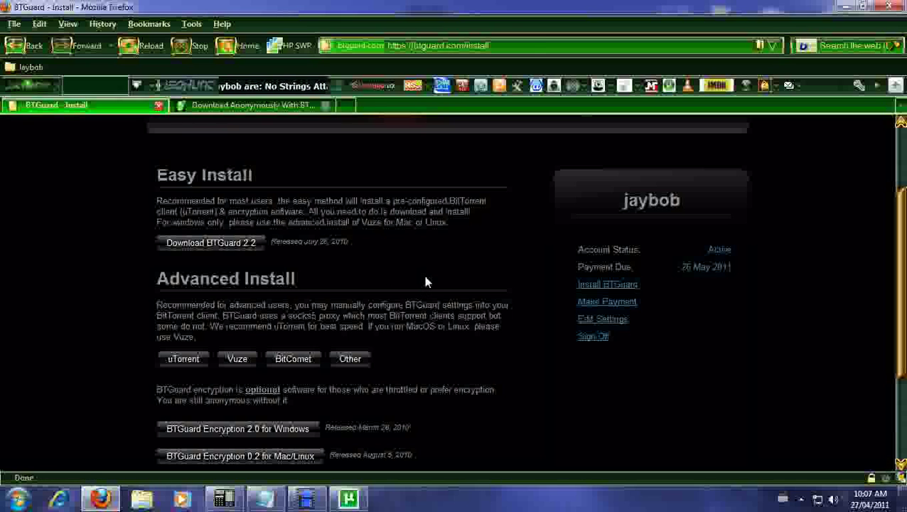
scroll(449, 281, down, 1)
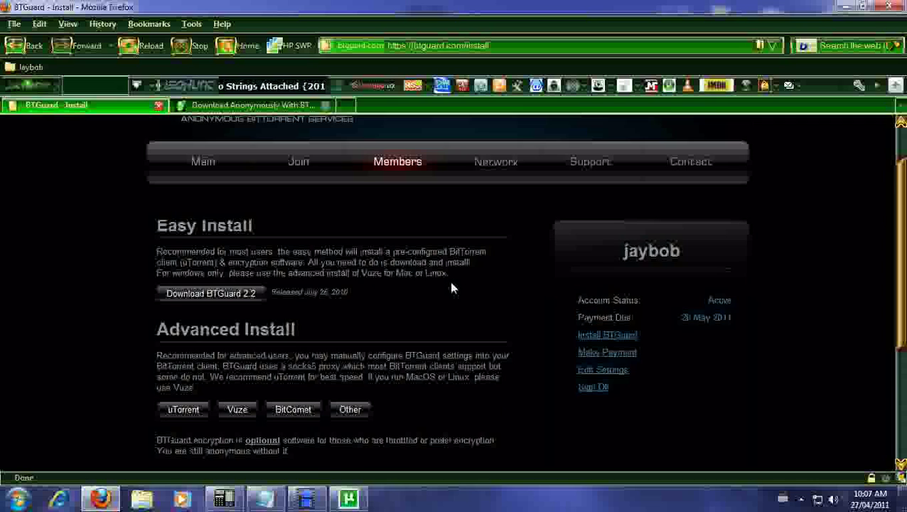
scroll(449, 281, up, 2)
scroll(451, 287, up, 1)
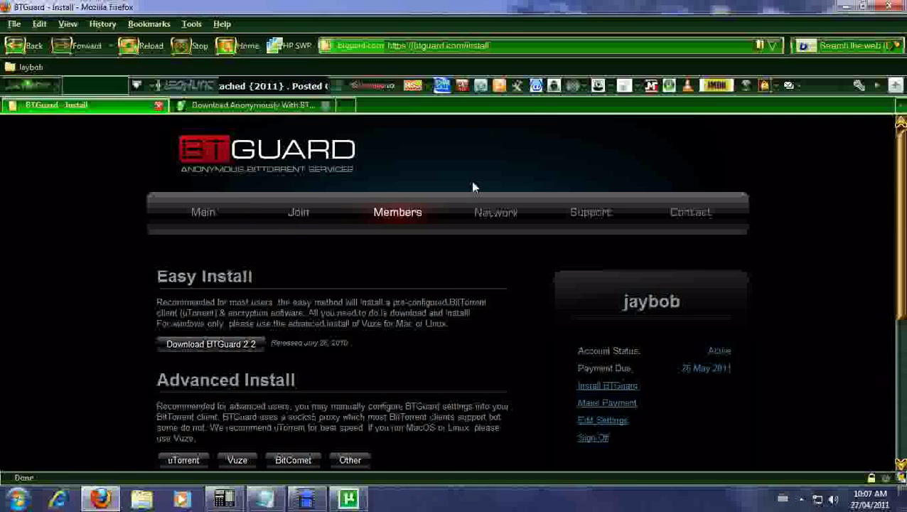
scroll(529, 244, down, 2)
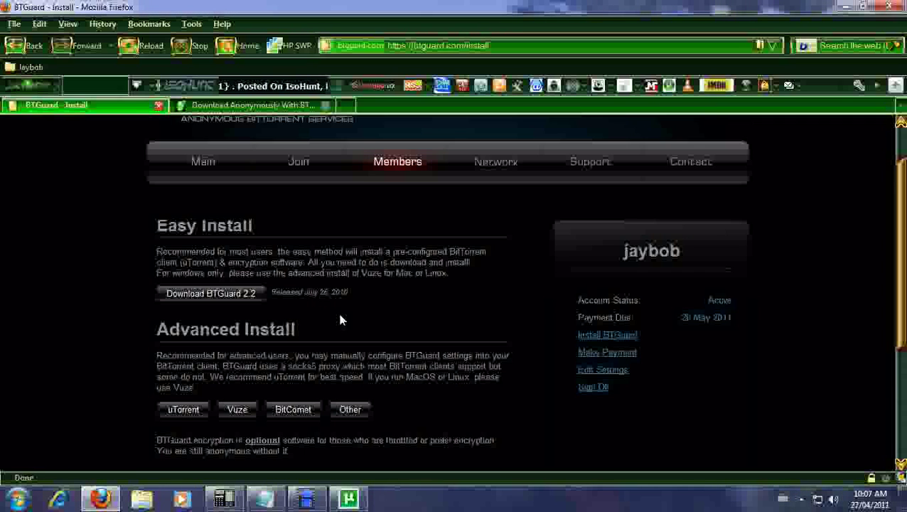
scroll(370, 289, down, 1)
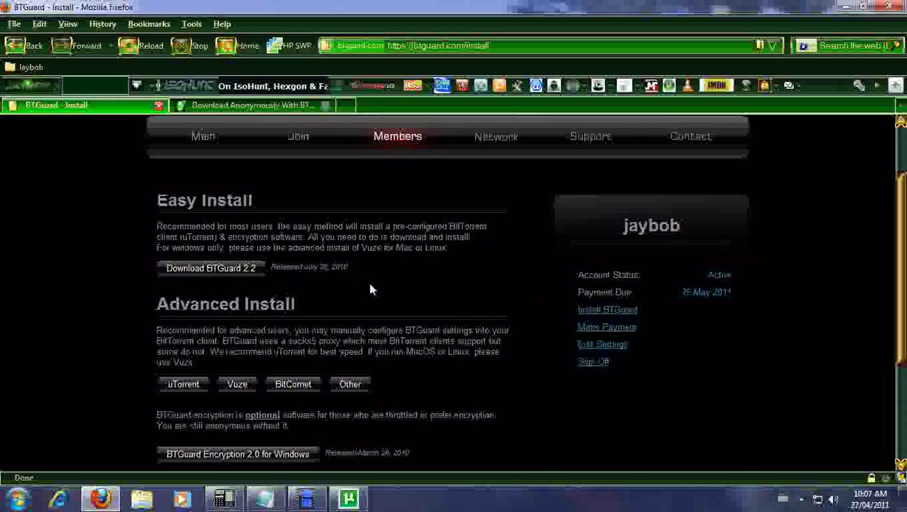
scroll(455, 268, down, 1)
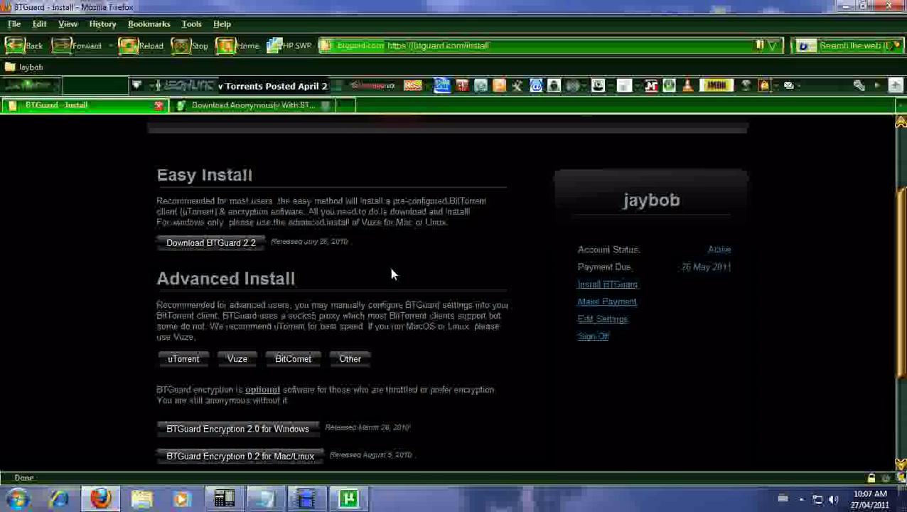
Expand the BTGuard group among all installed Windows programs and look over the program list
click(26, 502)
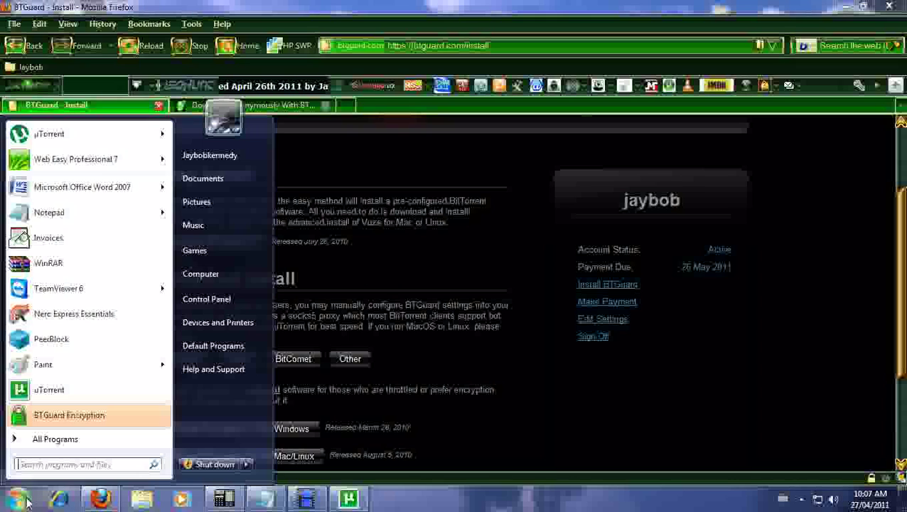
click(48, 440)
drag(166, 165, 163, 236)
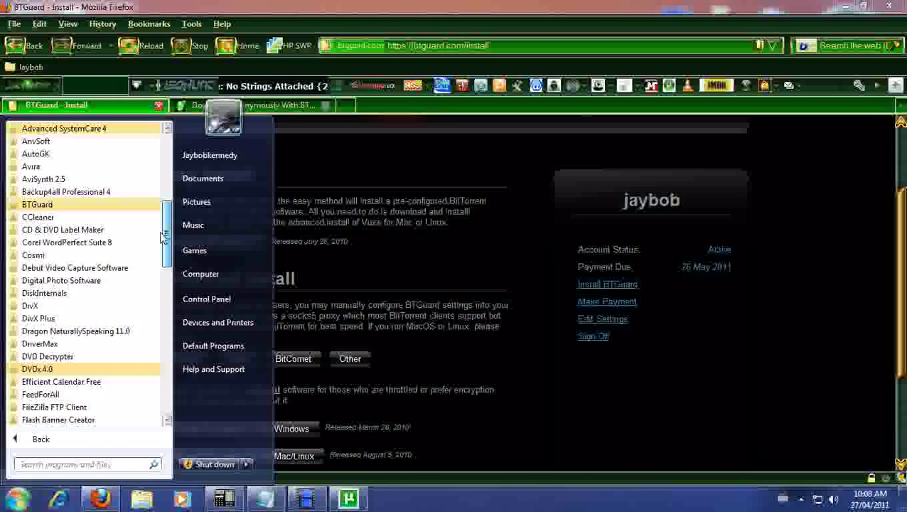
click(39, 205)
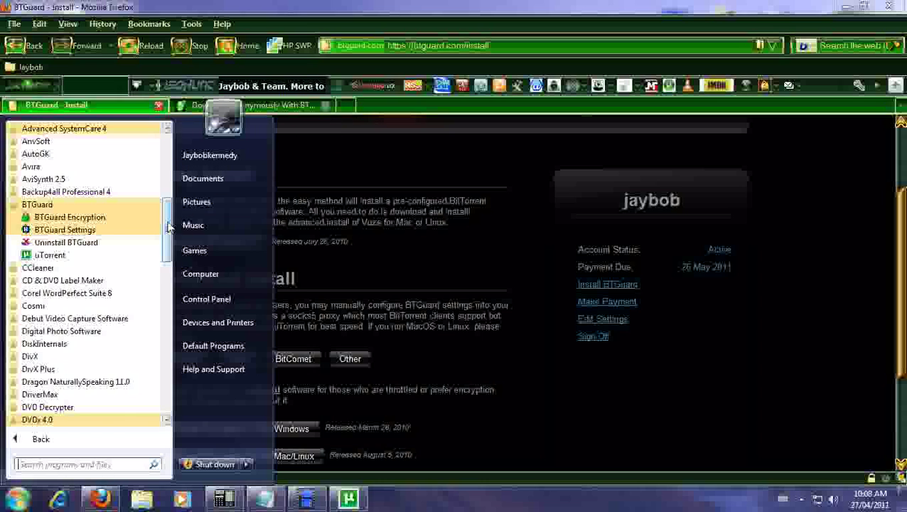
scroll(216, 178, up, 8)
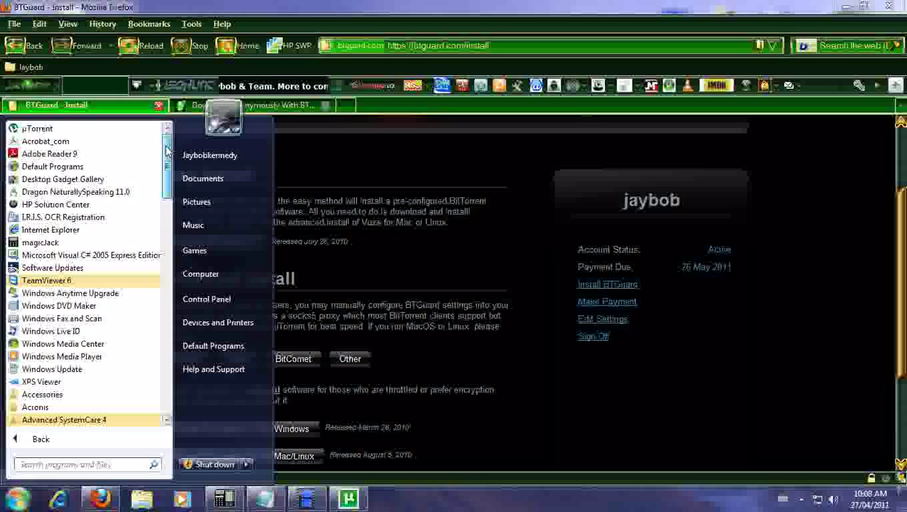
Open the uTorrent instructions under Advanced Install and examine the Connection and proxy settings shown for versions 2.2 or higher
click(427, 153)
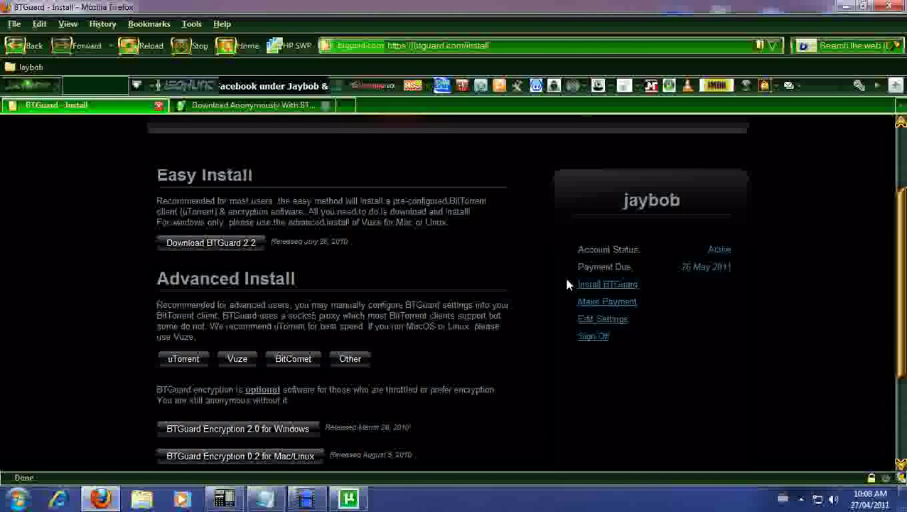
click(190, 363)
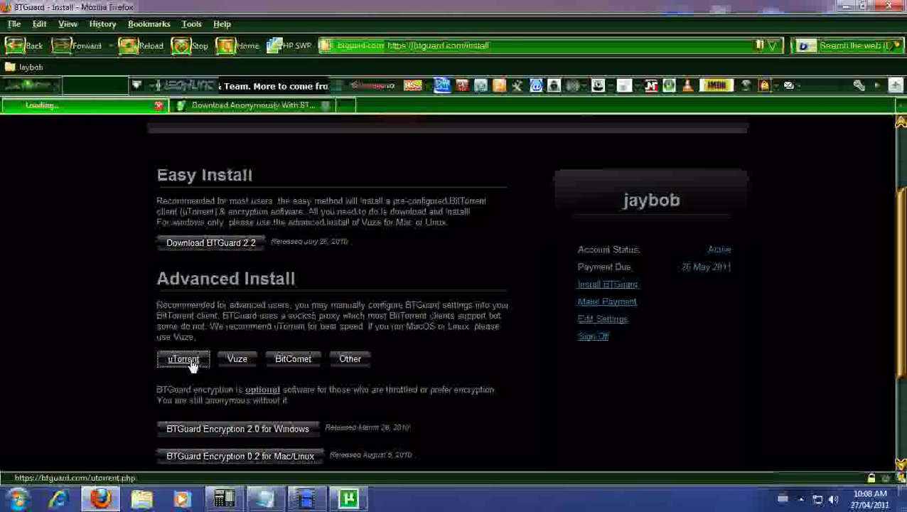
scroll(263, 340, down, 5)
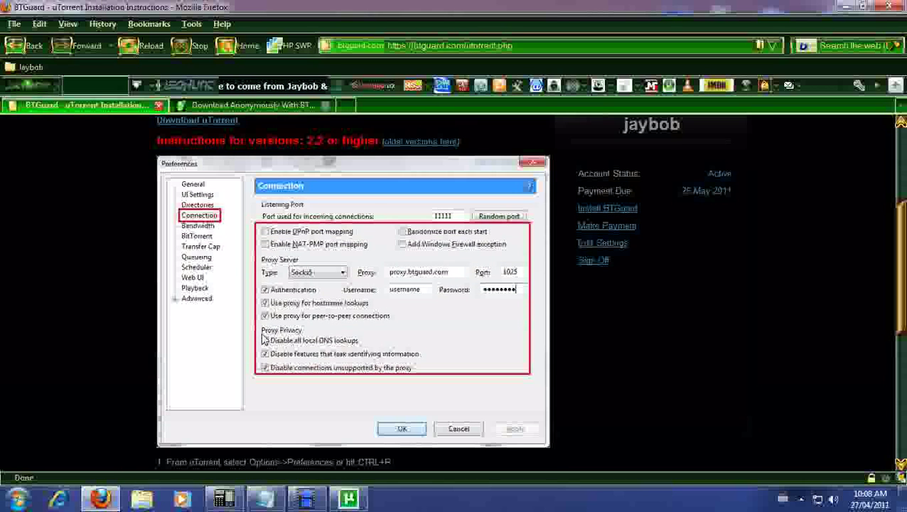
scroll(262, 340, down, 1)
scroll(263, 340, up, 1)
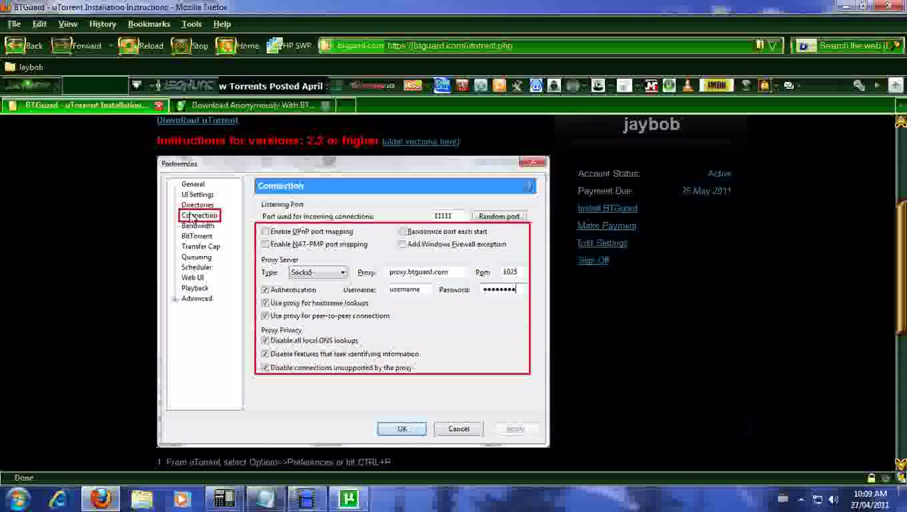
scroll(507, 324, down, 1)
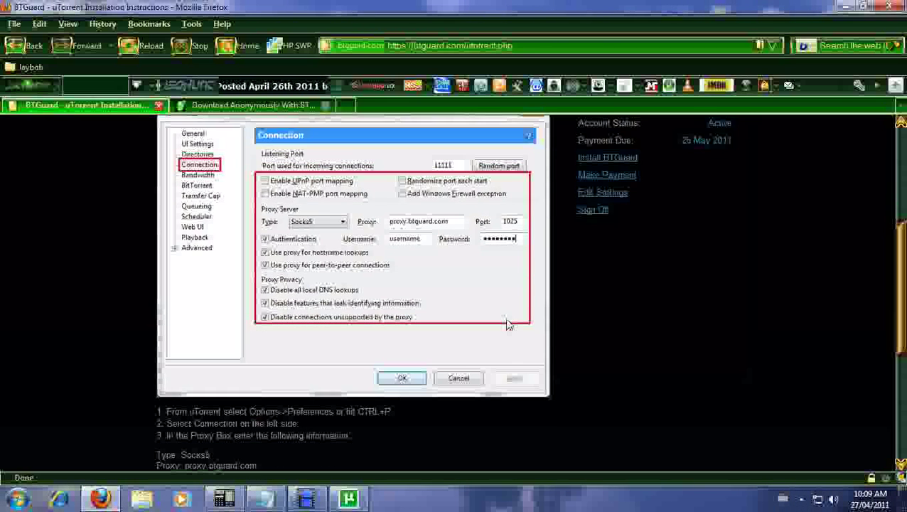
scroll(508, 324, down, 1)
scroll(421, 334, up, 1)
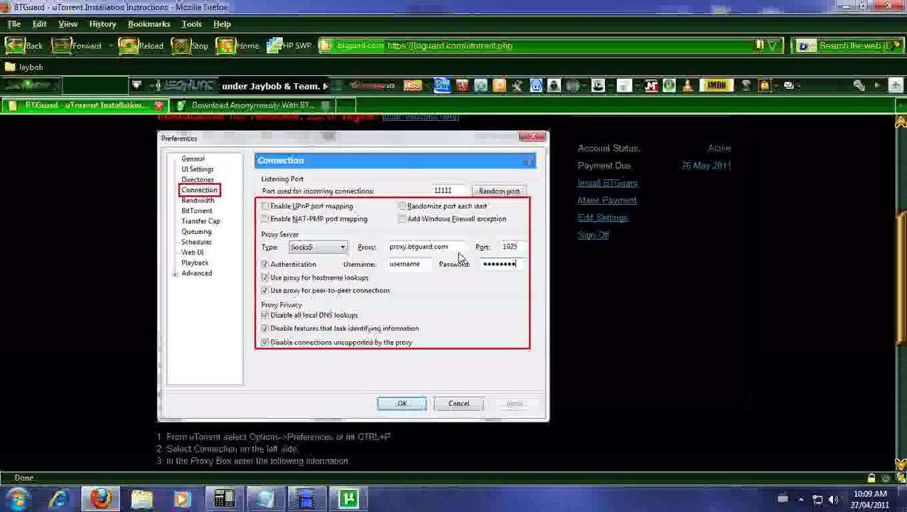
scroll(341, 249, up, 3)
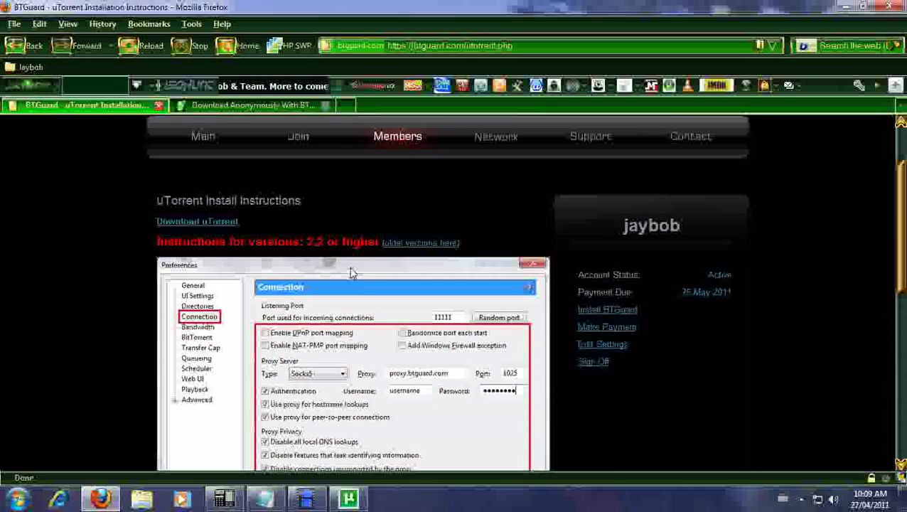
Return to the BTGuard Install page and review its Easy Install, Advanced Install and encryption download options
click(27, 46)
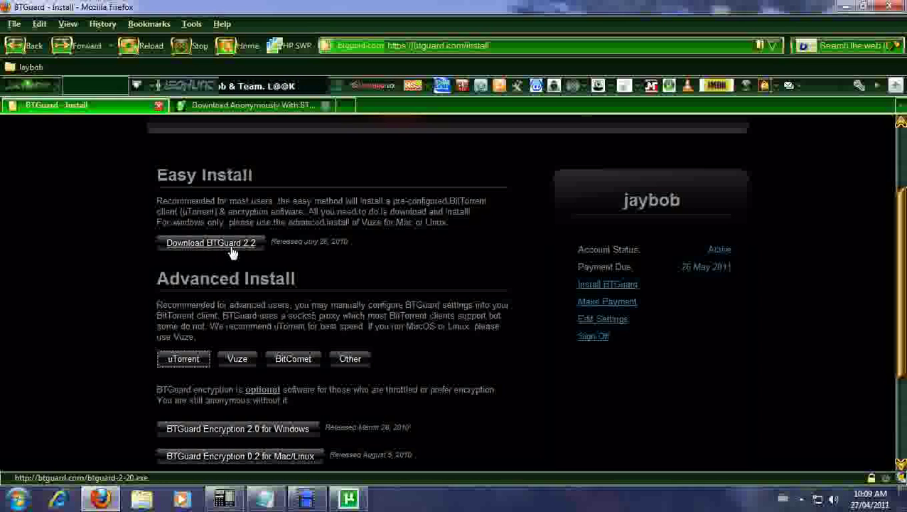
scroll(234, 252, down, 3)
scroll(228, 234, up, 2)
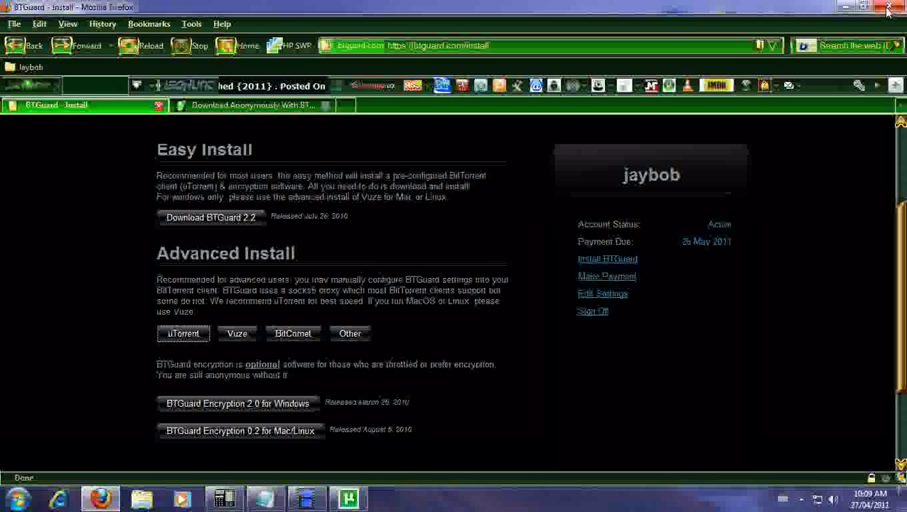
Switch to uTorrent, clear the browser from behind it, and check the tracker status of the CheckMyTorrentIP.jpg torrent
click(347, 501)
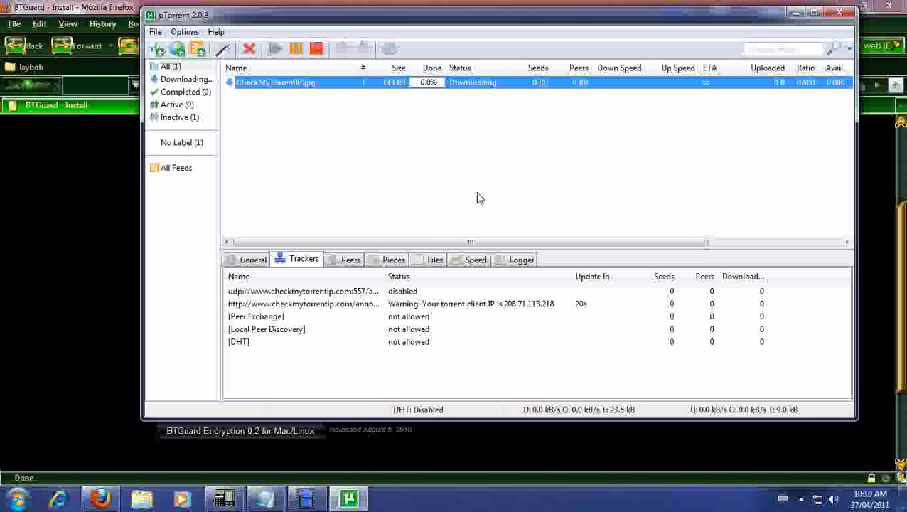
drag(801, 7, 791, 24)
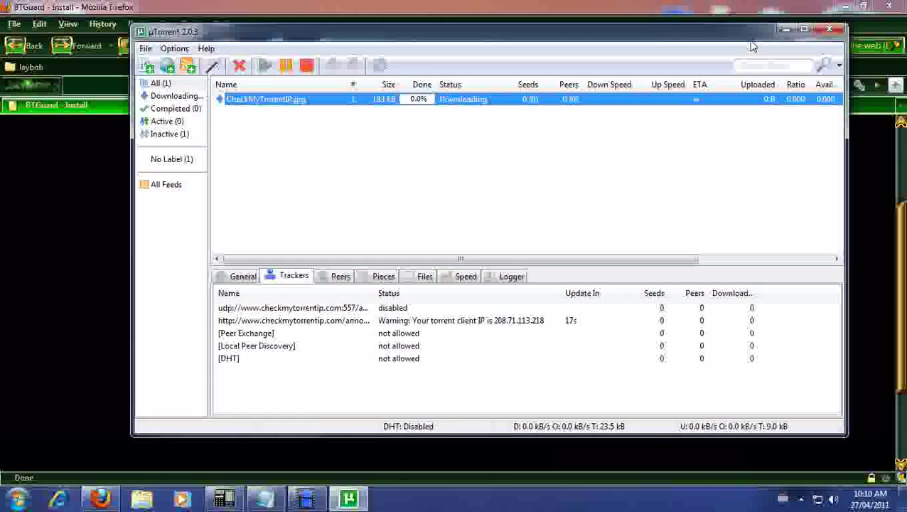
drag(752, 46, 747, 54)
click(845, 6)
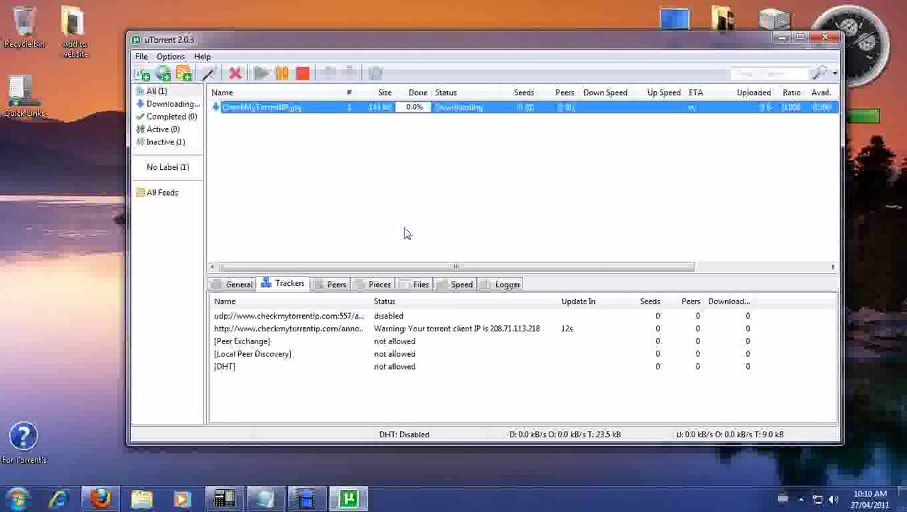
click(305, 169)
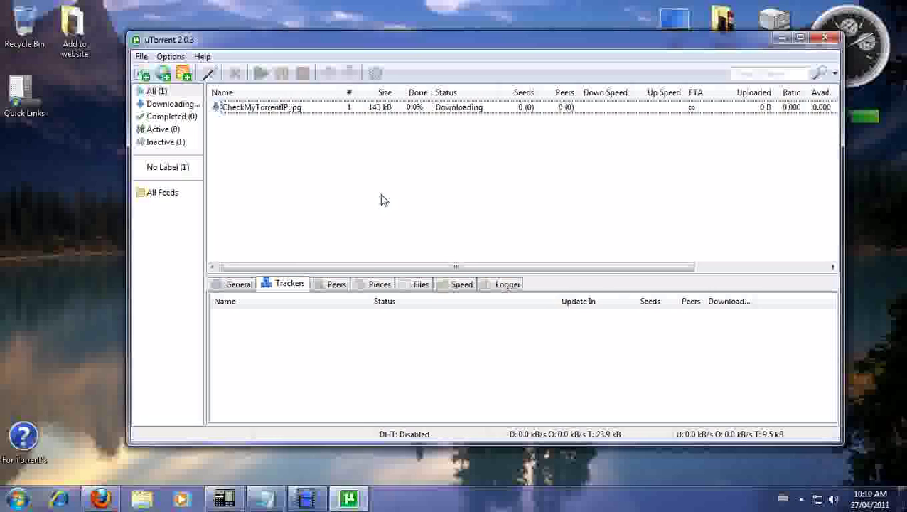
click(369, 108)
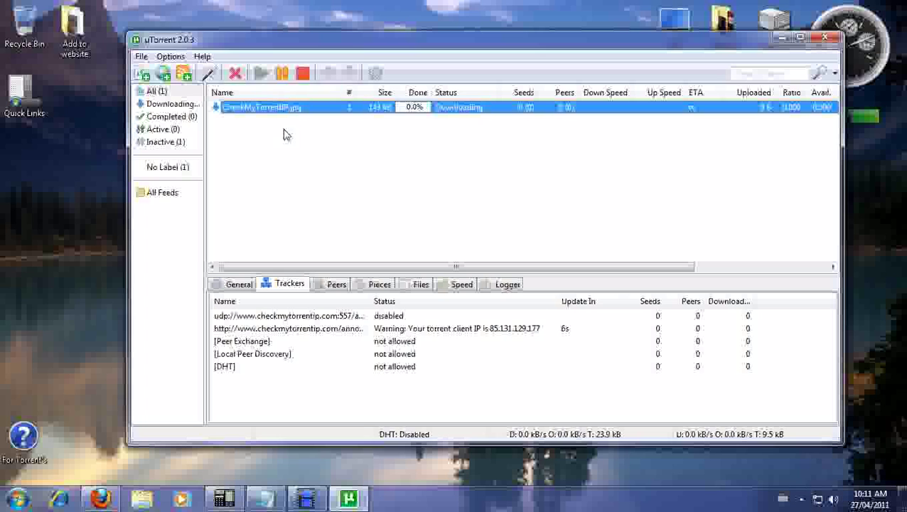
Switch to the "Download Anonymously With BTGuard" page in Firefox and show its BTGuard banner and "Check my Torrent IP" link
click(111, 506)
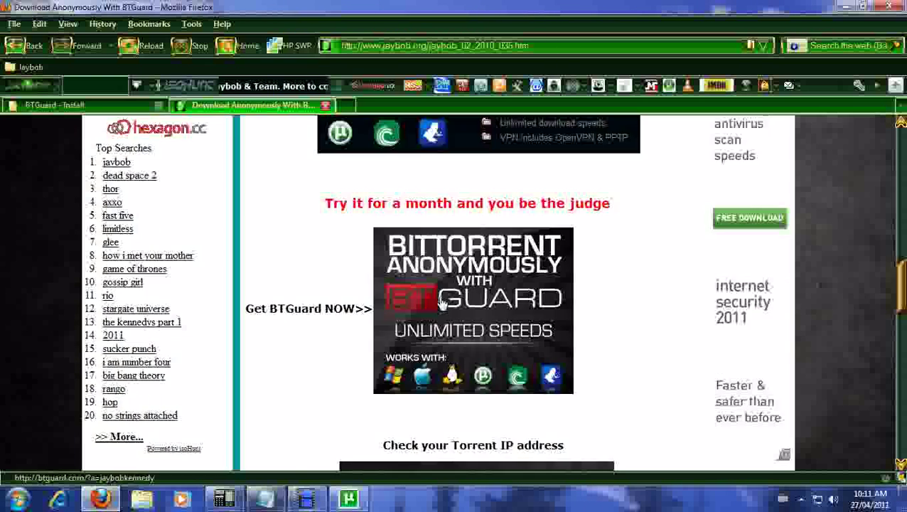
scroll(491, 334, down, 5)
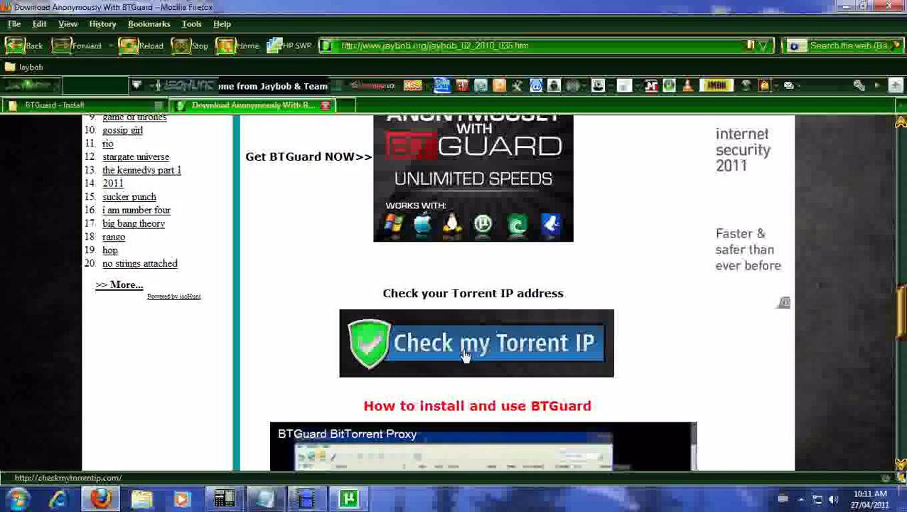
scroll(499, 355, up, 5)
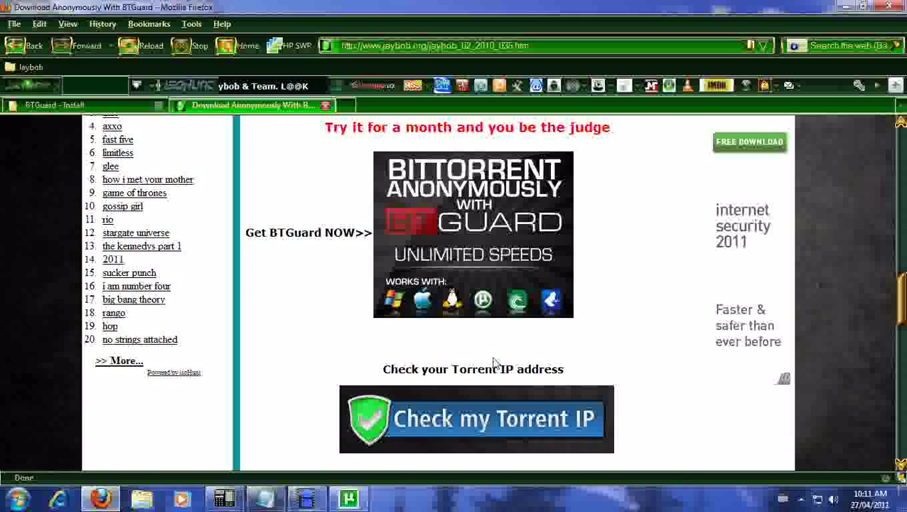
Look over the whole BTGuard article again, from the service description and traffic diagram down to the torrent IP check section
scroll(316, 379, up, 10)
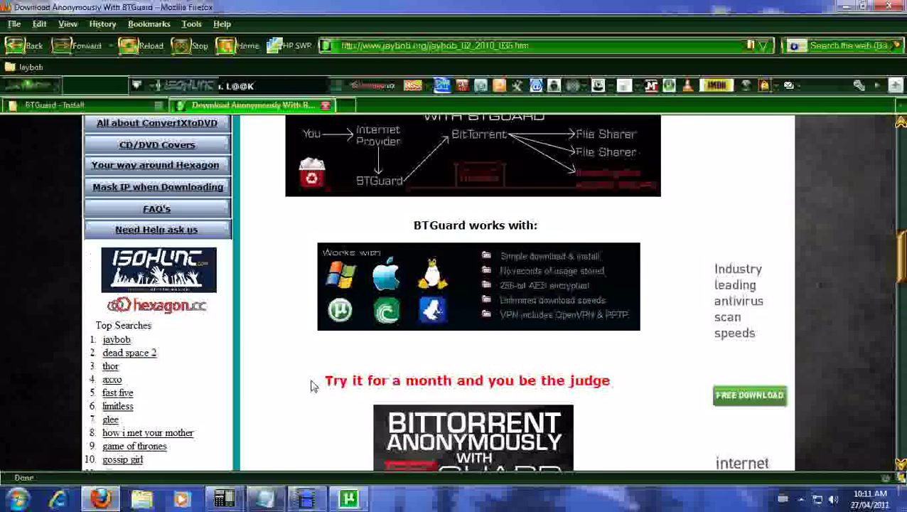
scroll(308, 390, up, 5)
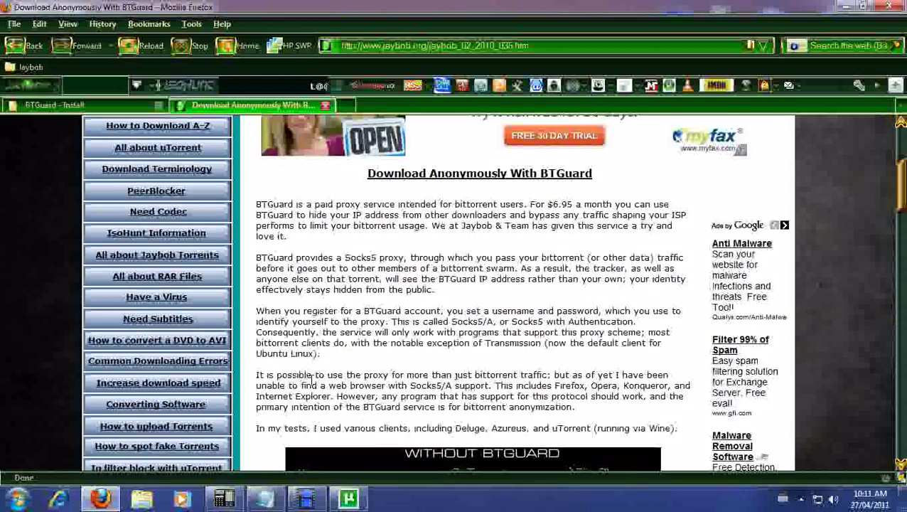
scroll(295, 364, down, 10)
scroll(296, 364, down, 7)
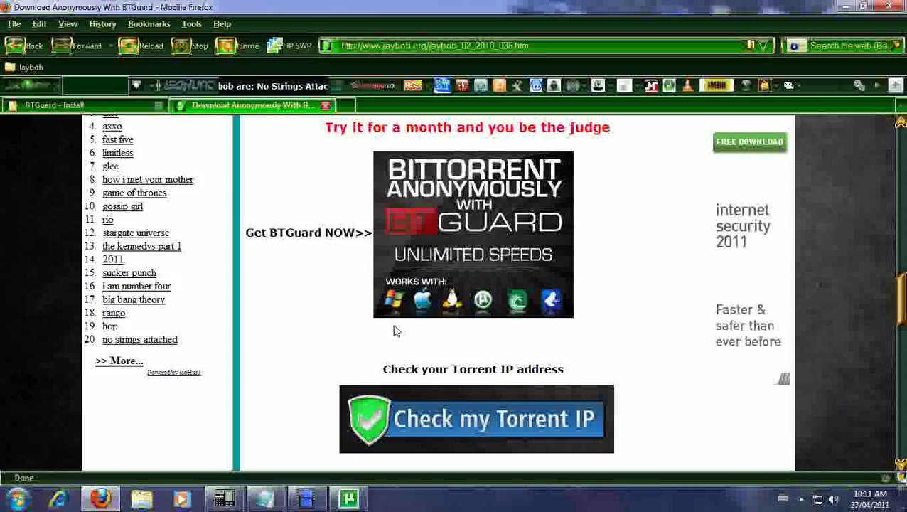
scroll(348, 313, up, 10)
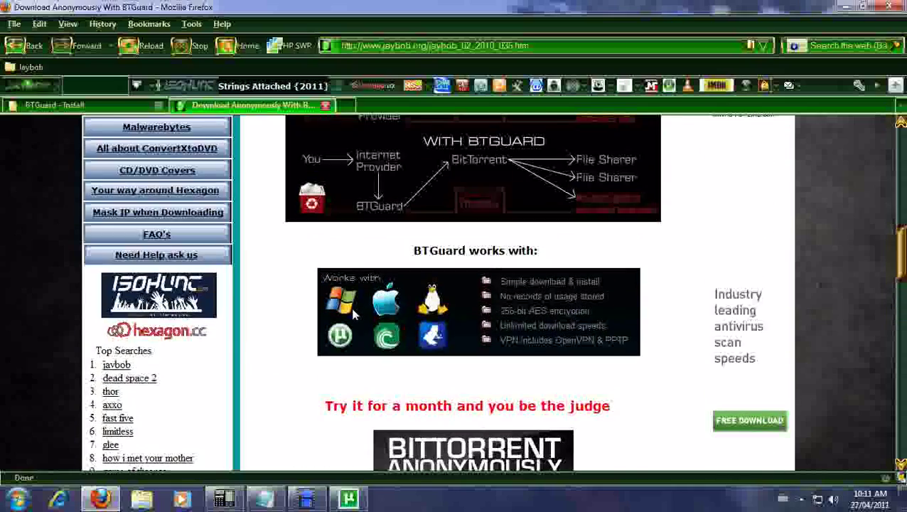
scroll(361, 326, up, 9)
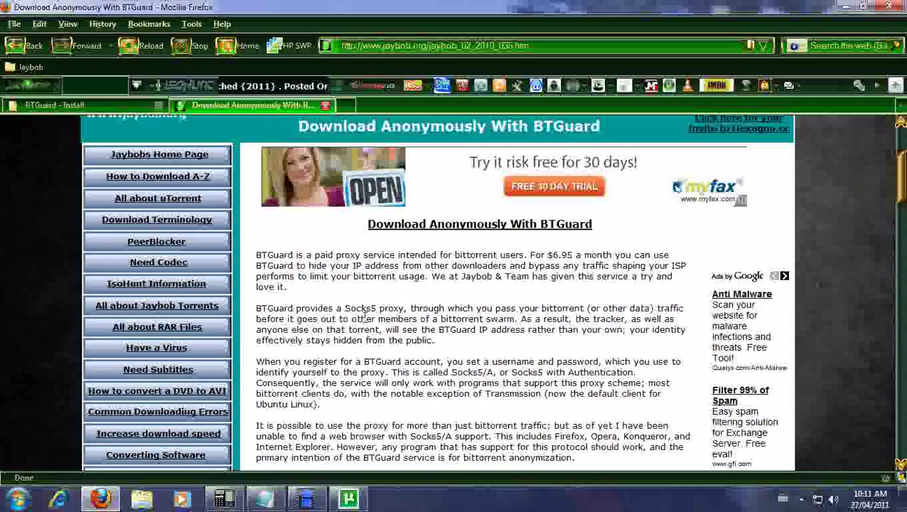
scroll(367, 313, down, 20)
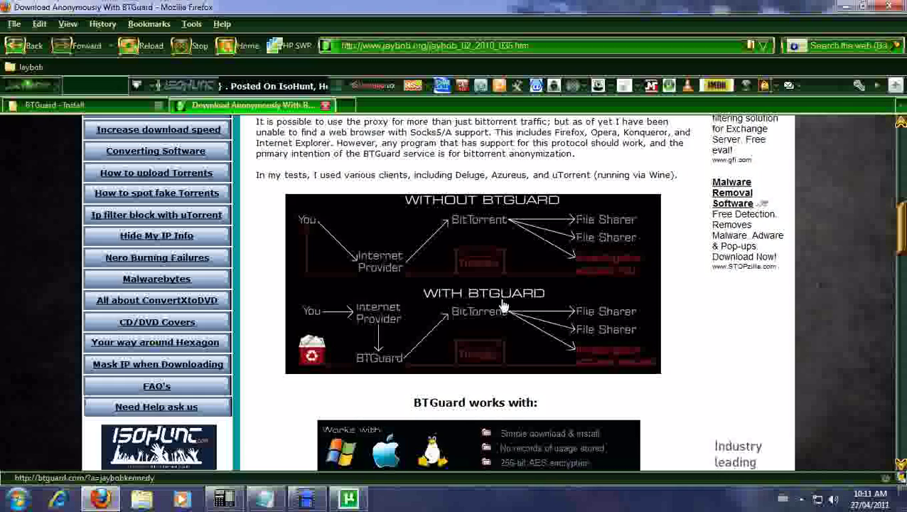
scroll(502, 304, down, 8)
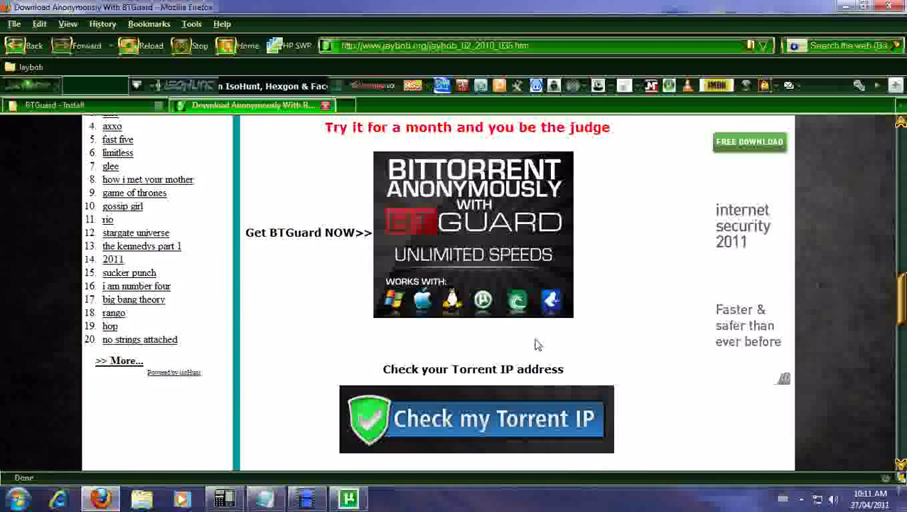
scroll(540, 342, up, 2)
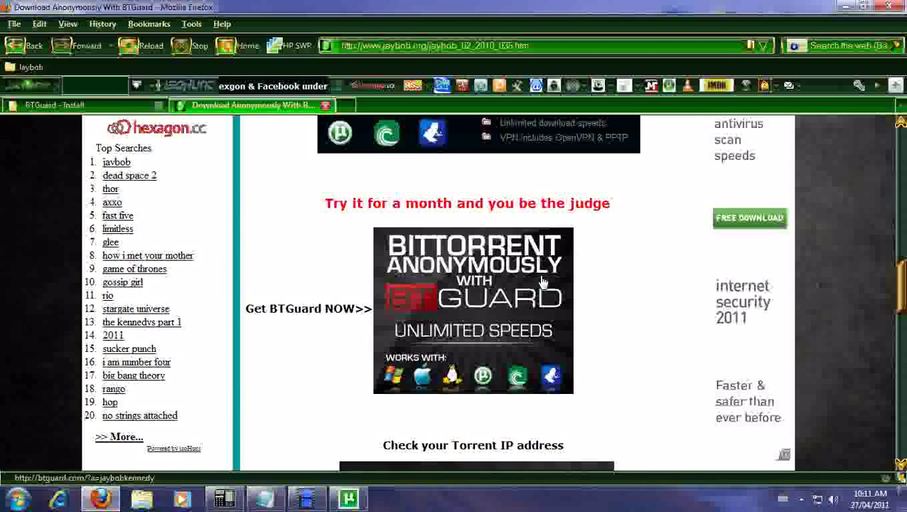
scroll(618, 293, down, 3)
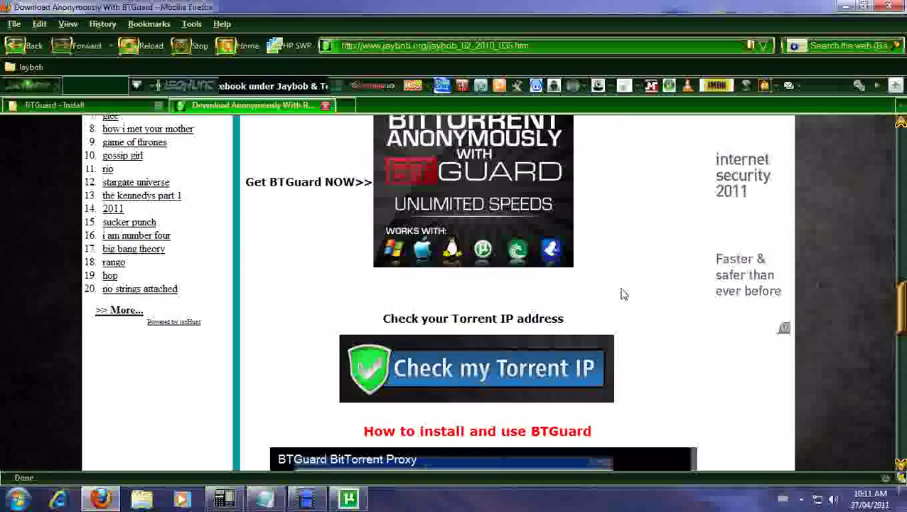
scroll(620, 293, up, 9)
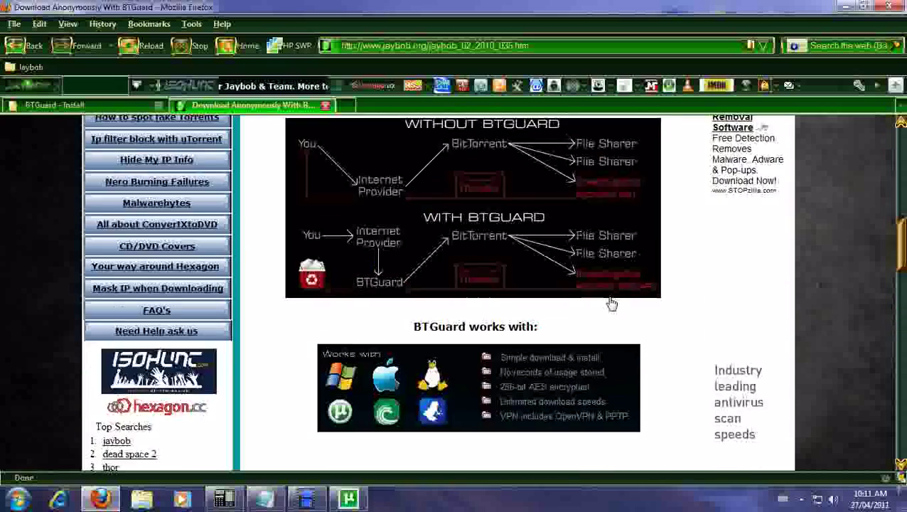
scroll(611, 303, up, 8)
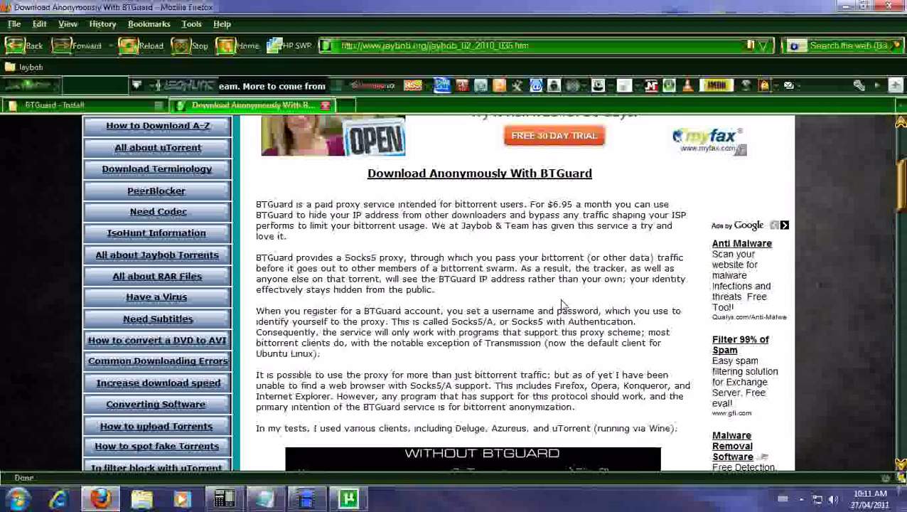
Minimize the browser and the uTorrent window to leave only the desktop showing
click(846, 6)
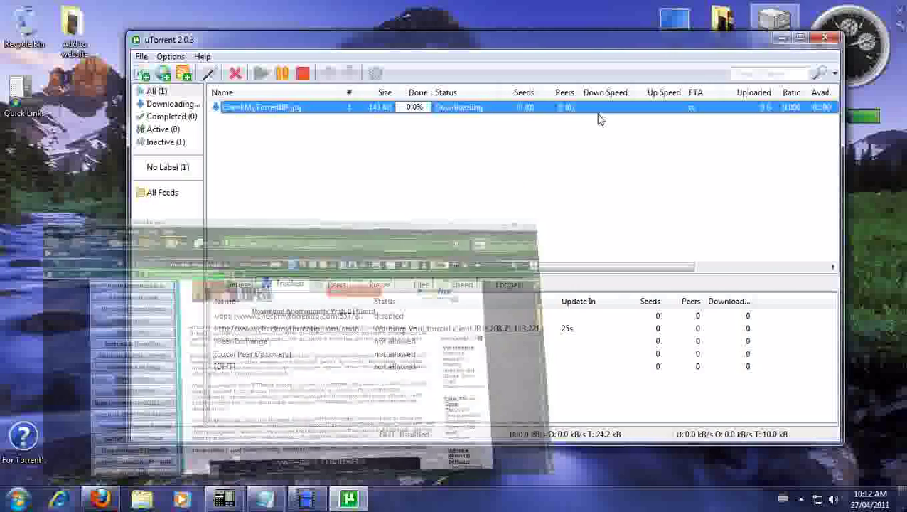
key(super+d)
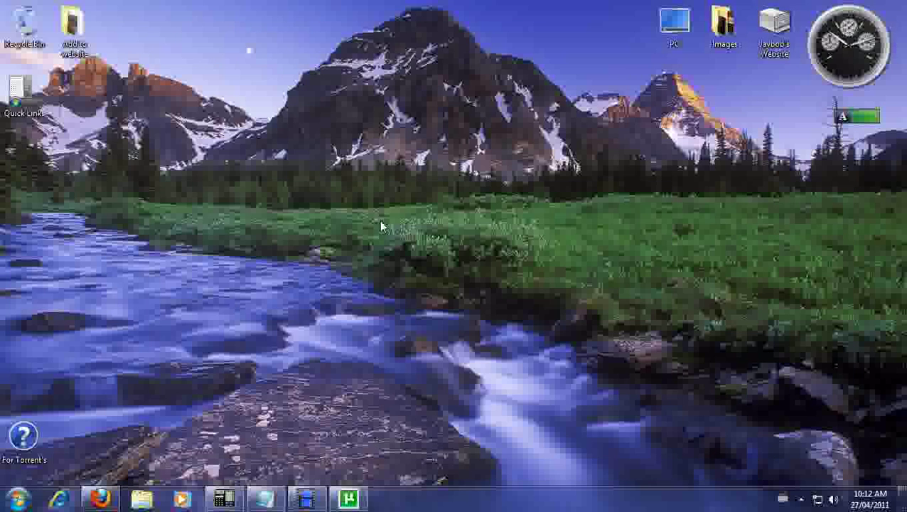